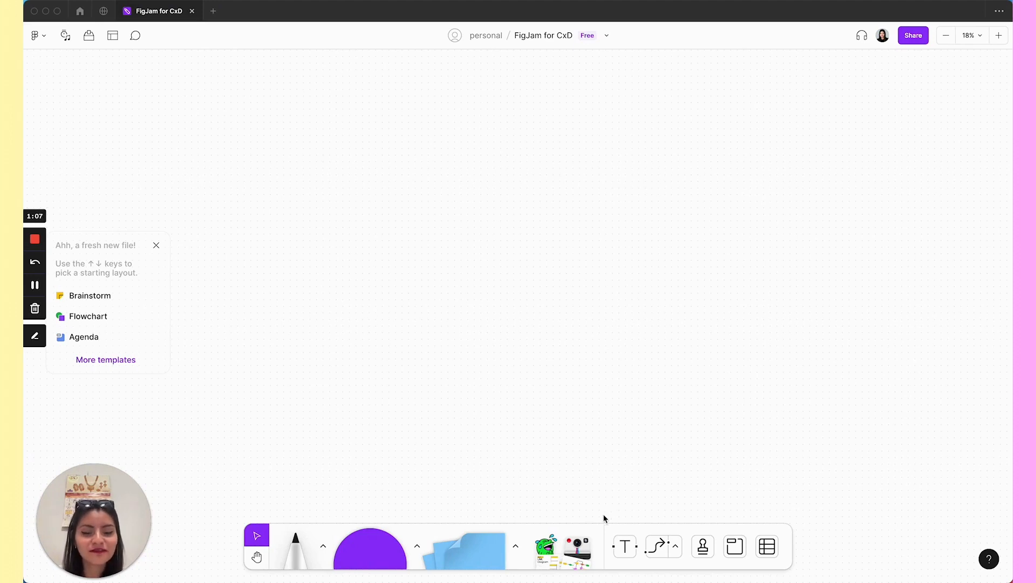
# - Insert the Diagram Basics template onto the empty board
pyautogui.moveTo(551, 541)
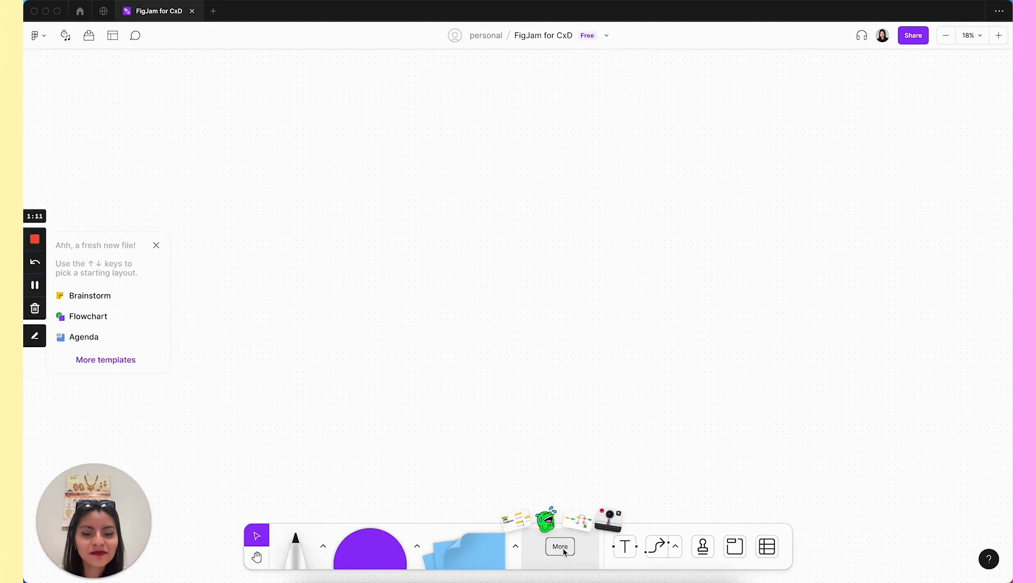
pyautogui.click(560, 547)
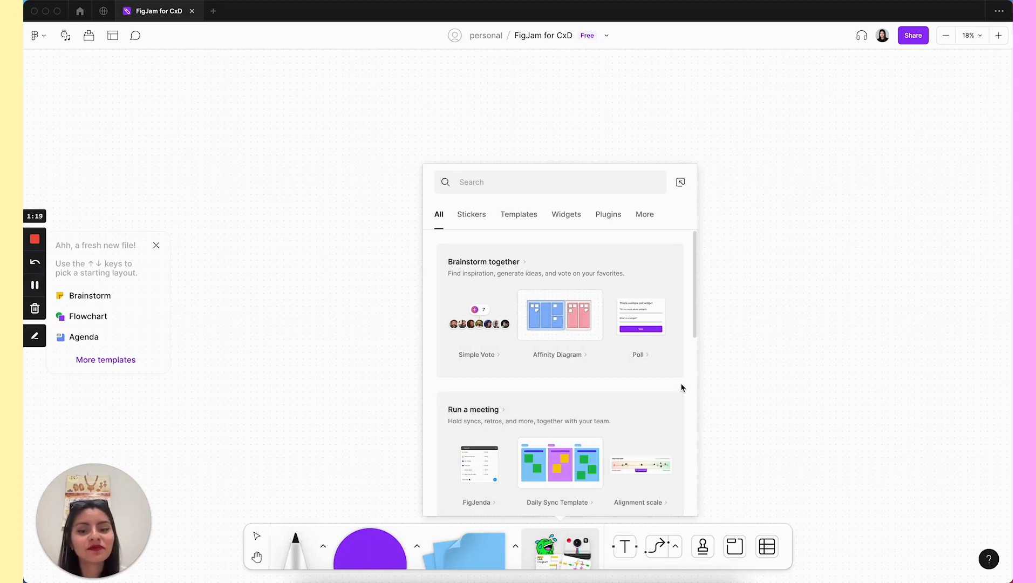
pyautogui.scroll(-5, 682, 387)
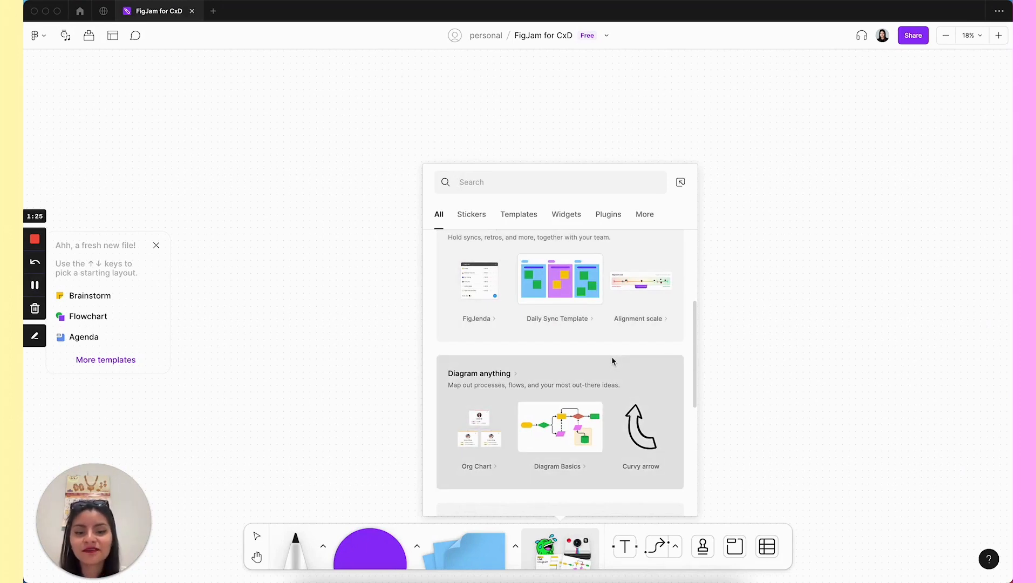
pyautogui.click(560, 431)
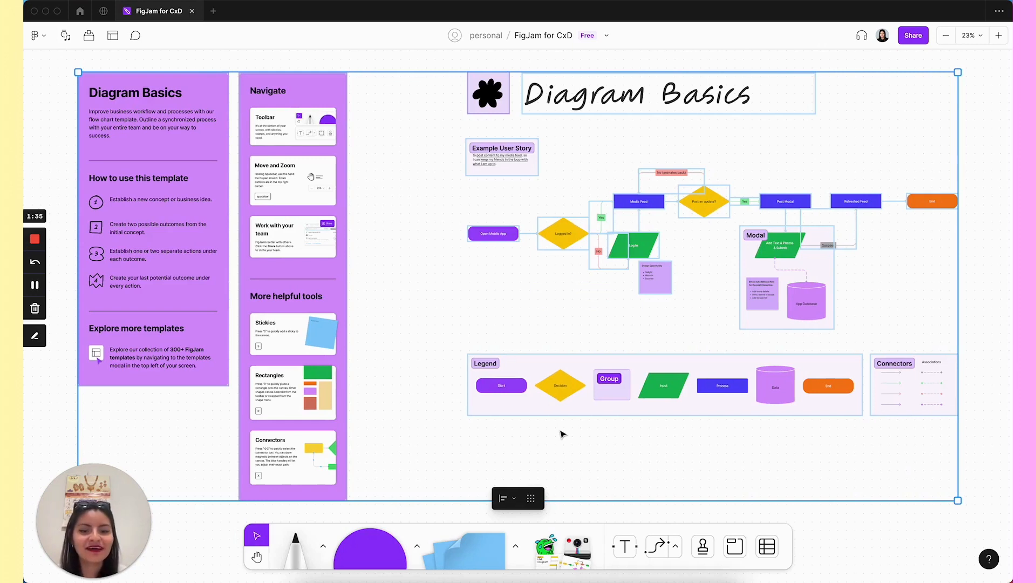
pyautogui.click(620, 468)
# - Duplicate the Legend's Start shape into the empty area below the Legend
pyautogui.click(510, 391)
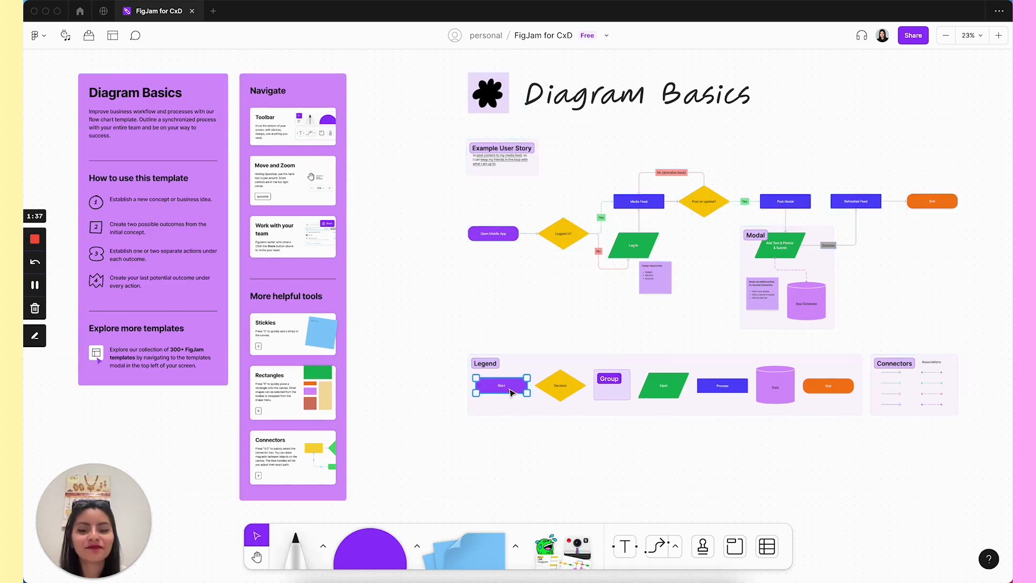
pyautogui.moveTo(510, 392); pyautogui.dragTo(523, 478)
pyautogui.scroll(-2, 643, 486)
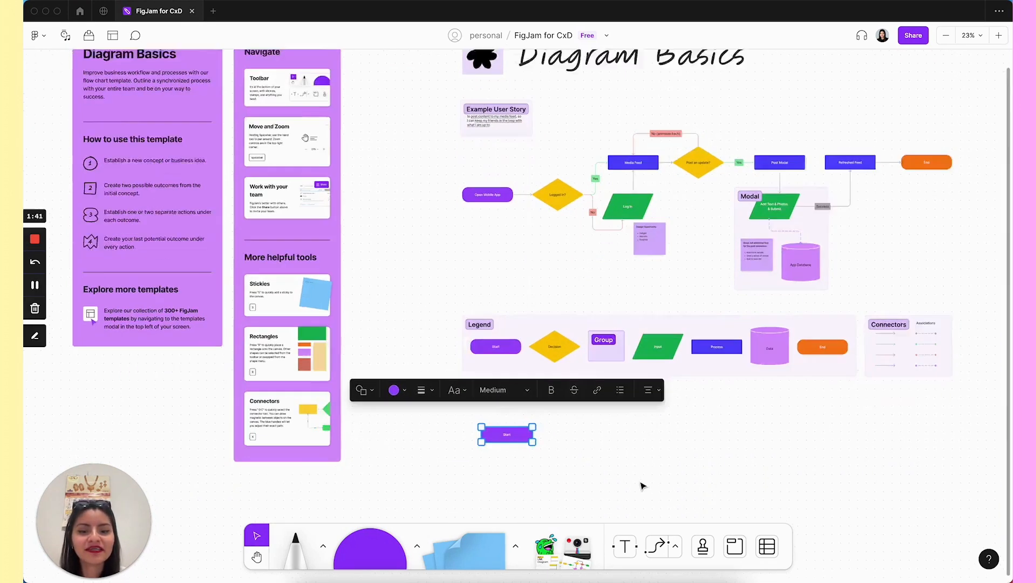
pyautogui.scroll(-2, 525, 437)
pyautogui.keyDown('ctrl'); pyautogui.scroll(5, 511, 428); pyautogui.keyUp('ctrl')
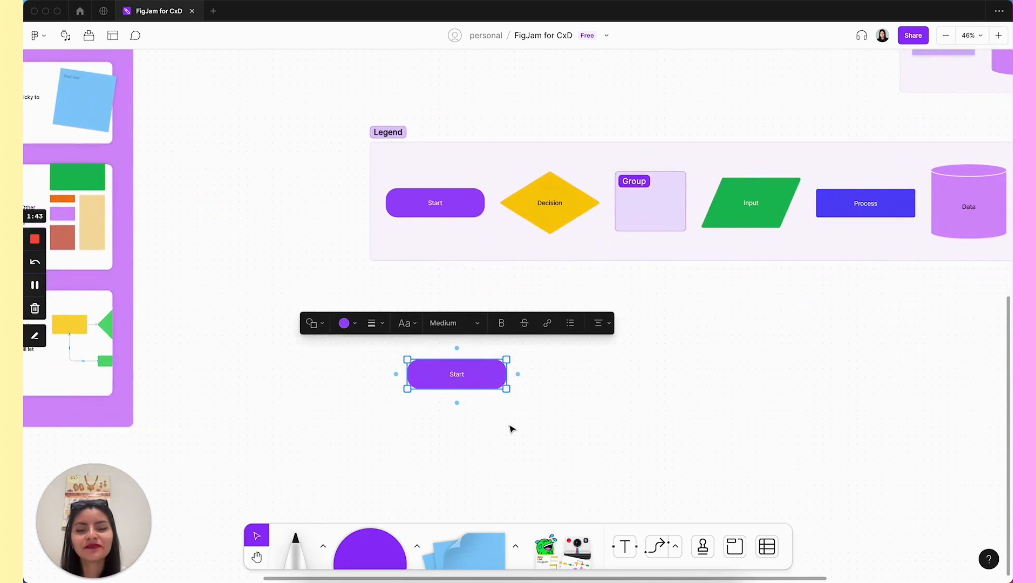
# - Duplicate the Legend's Decision diamond to the right of the copied Start shape, leaving a wide gap between them
pyautogui.click(547, 223)
pyautogui.moveTo(544, 220); pyautogui.dragTo(578, 389)
pyautogui.click(713, 391)
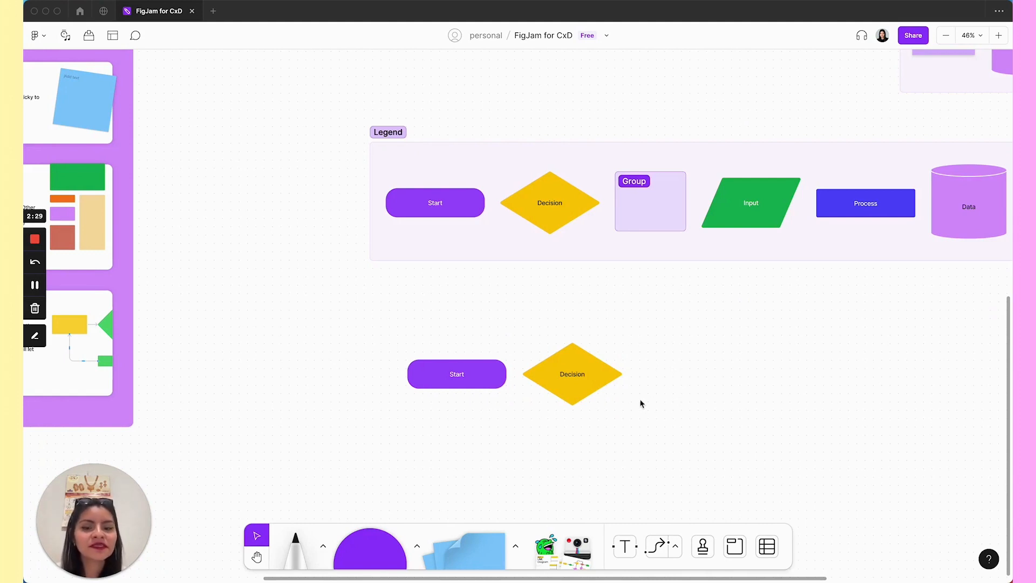
pyautogui.click(597, 371)
pyautogui.moveTo(597, 372); pyautogui.dragTo(664, 375)
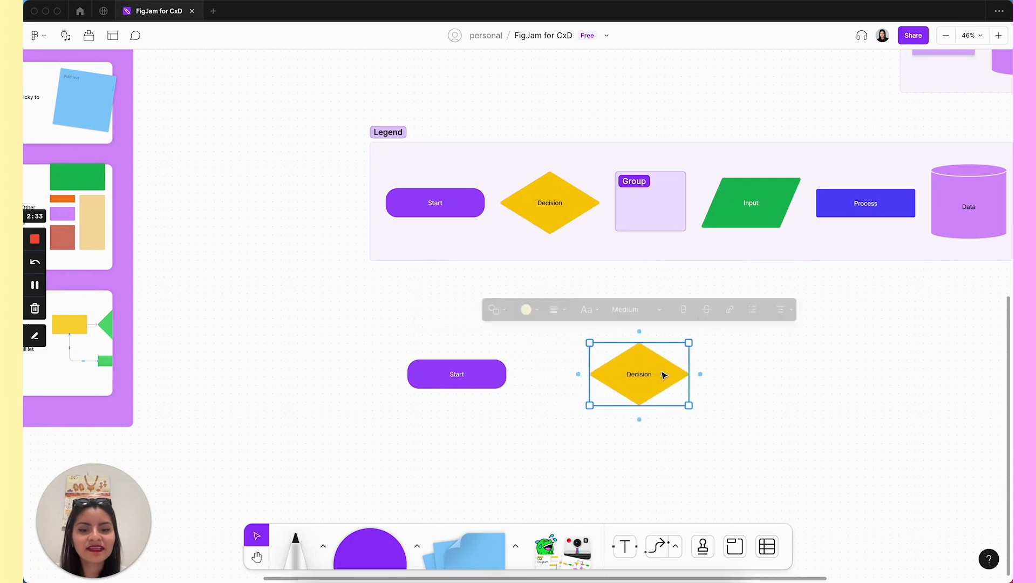
# - Add a blank connected shape from the right side of the copied Start shape
pyautogui.click(493, 376)
pyautogui.click(519, 375)
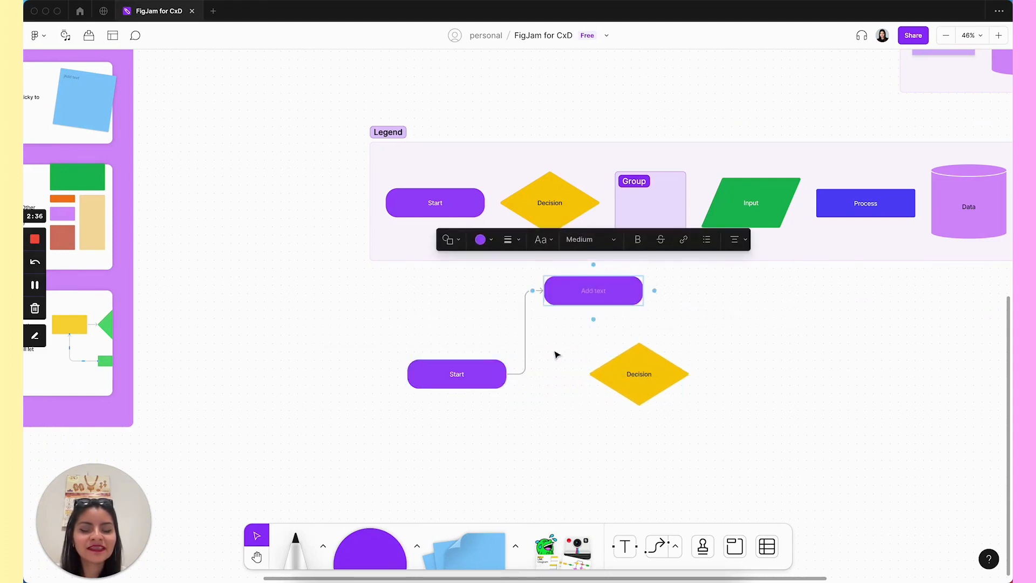
pyautogui.click(497, 421)
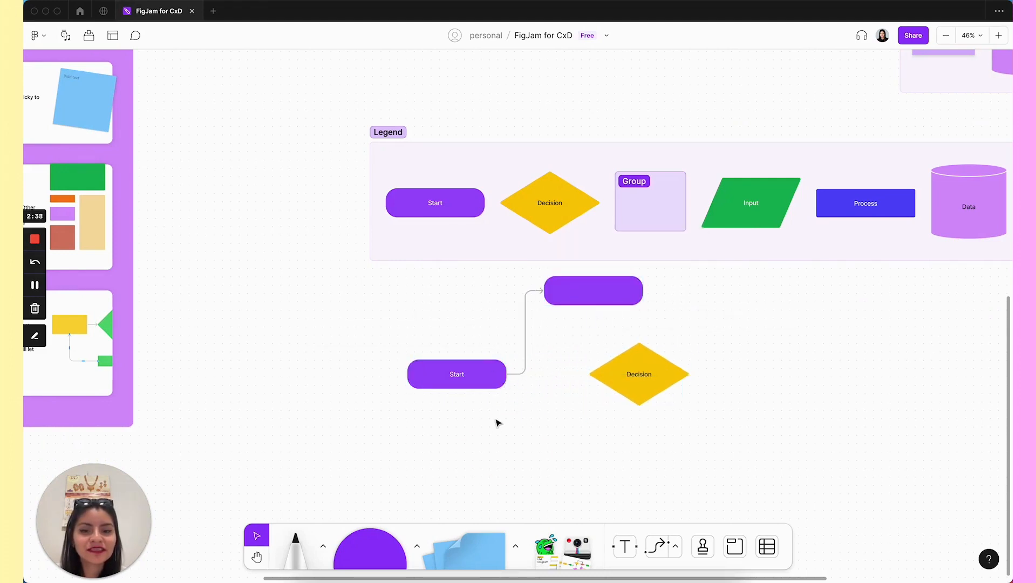
# - Preview the connected shapes that can be added below and above the copied Start shape without adding any
pyautogui.click(467, 387)
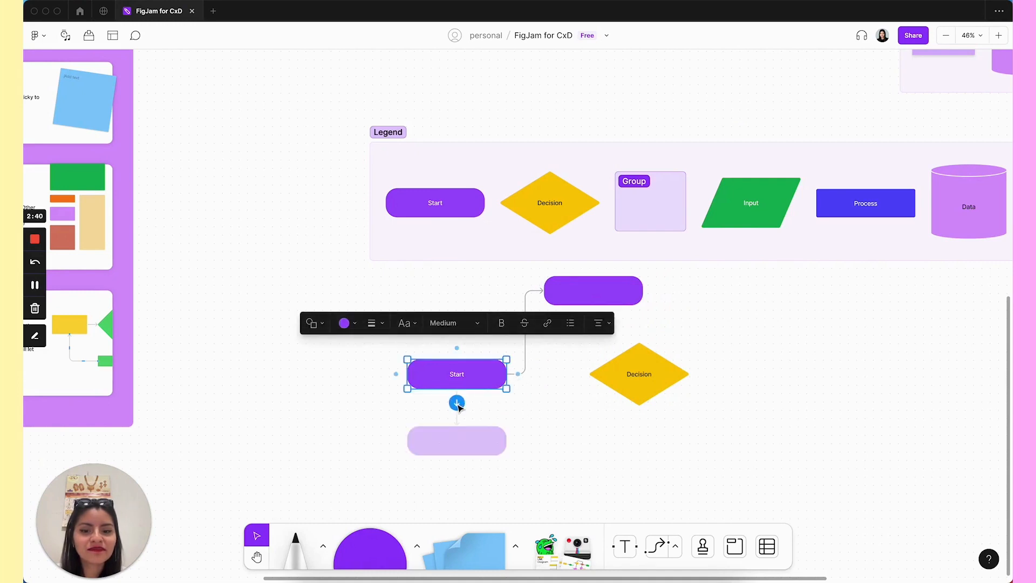
pyautogui.moveTo(395, 374)
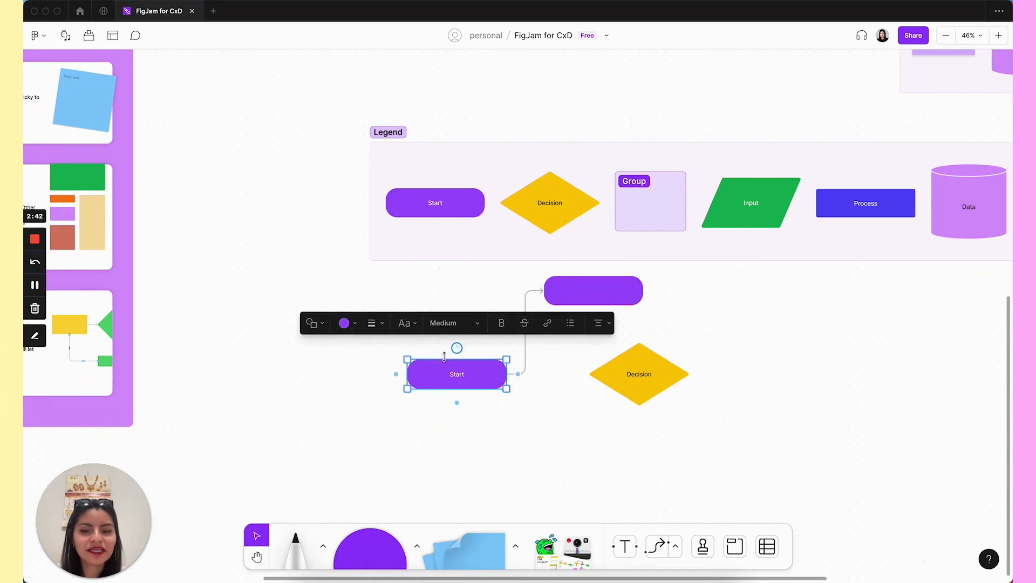
pyautogui.moveTo(458, 349)
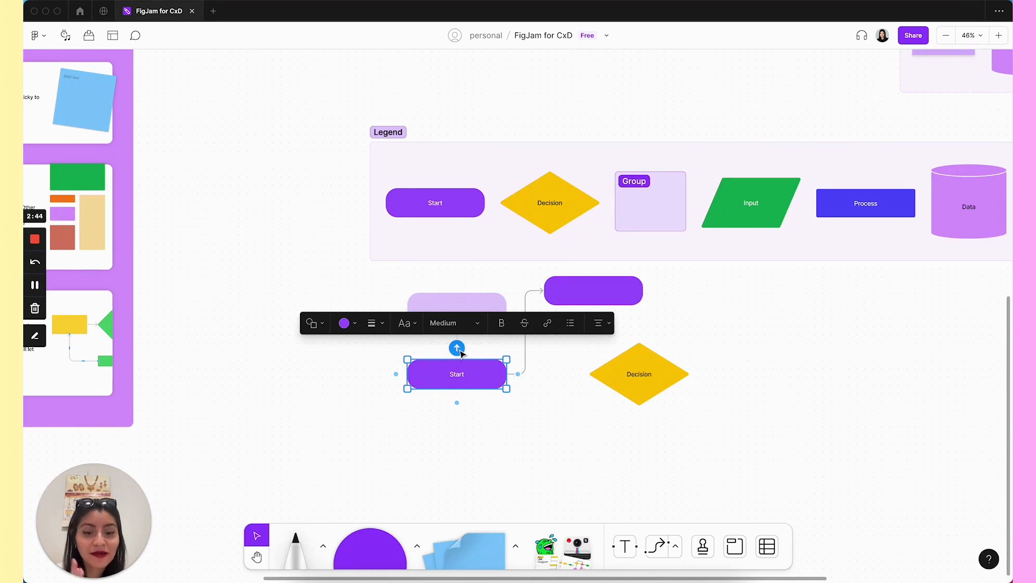
pyautogui.click(540, 439)
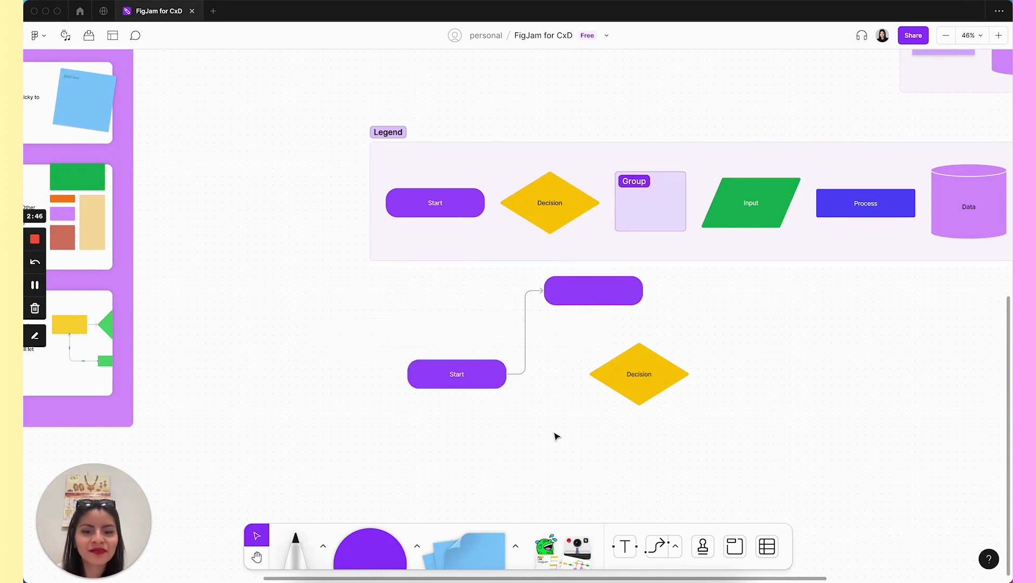
# - Draw a connector from the right side of the copied Start shape to the left corner of the copied Decision diamond
pyautogui.click(659, 549)
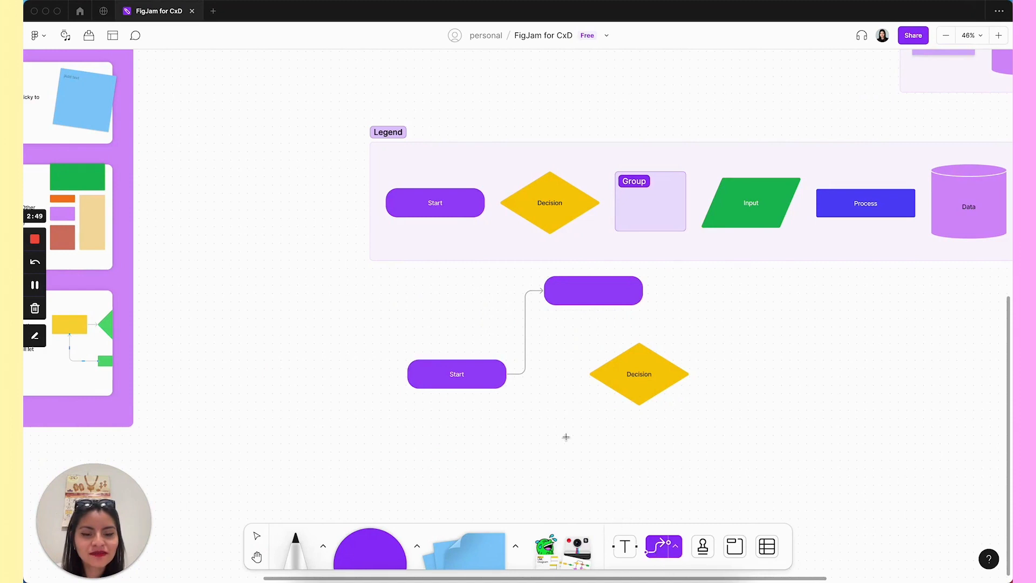
pyautogui.moveTo(506, 374)
pyautogui.moveTo(507, 374); pyautogui.dragTo(589, 373)
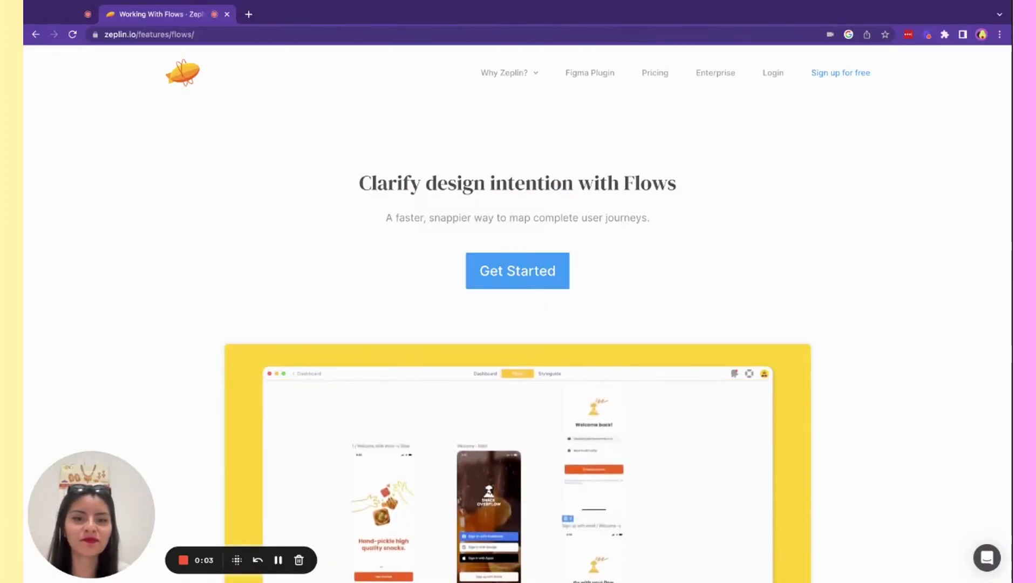
# - Switch to the browser and look through Zeplin's Flows feature page, down to the section on capturing paths with Shapes
pyautogui.scroll(-3, 453, 461)
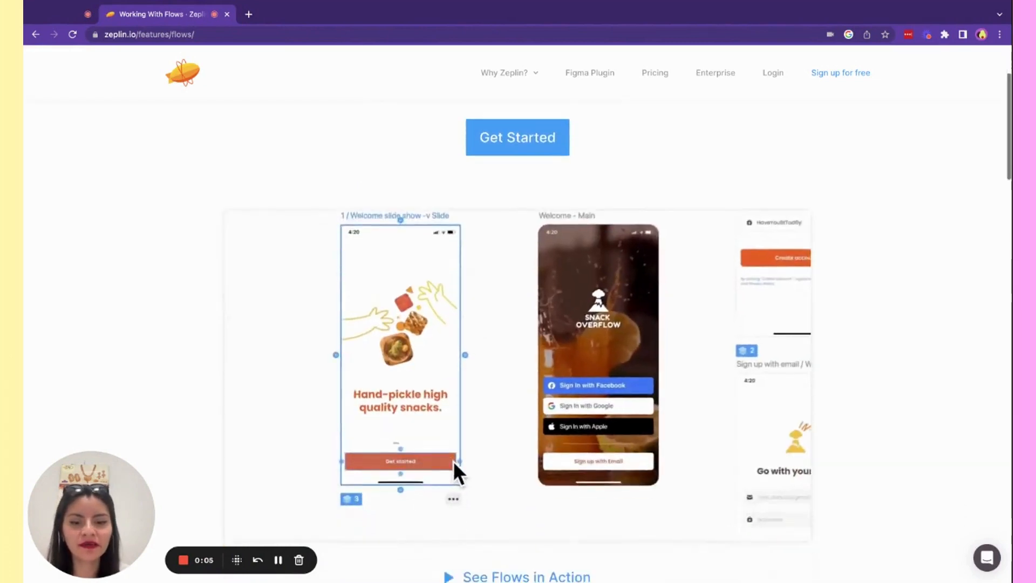
pyautogui.scroll(-4, 654, 564)
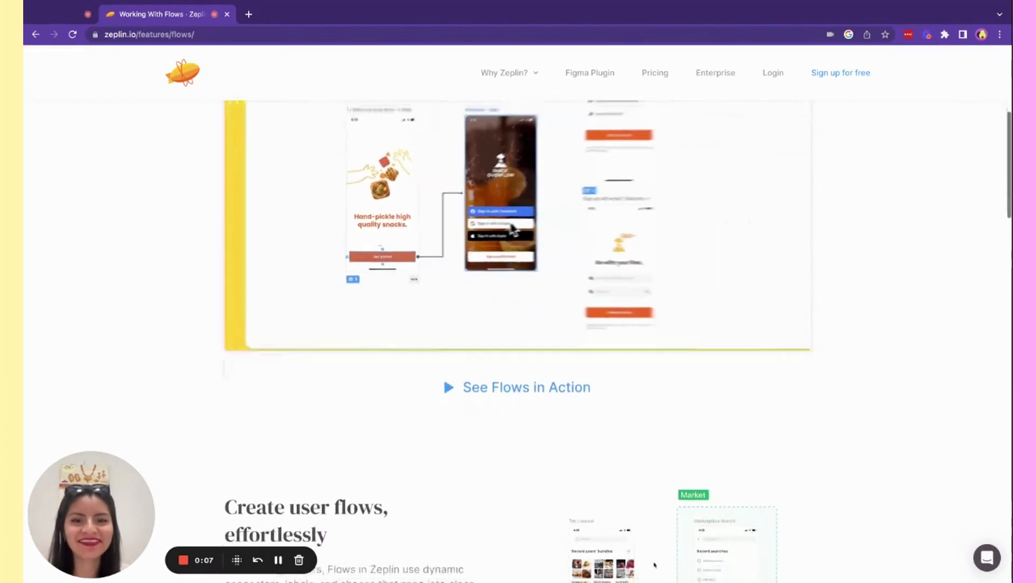
pyautogui.scroll(-2, 654, 564)
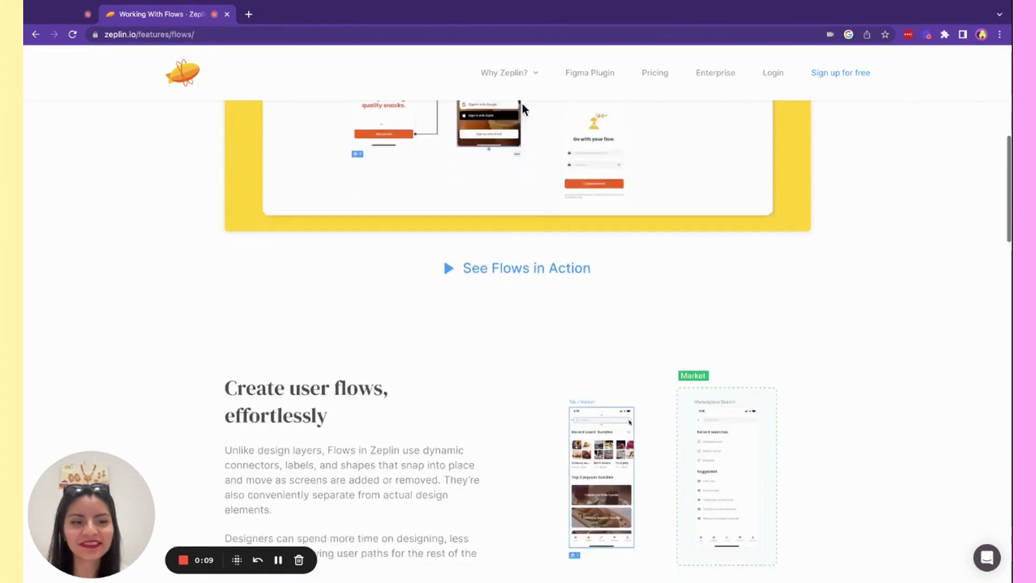
pyautogui.scroll(-12, 523, 105)
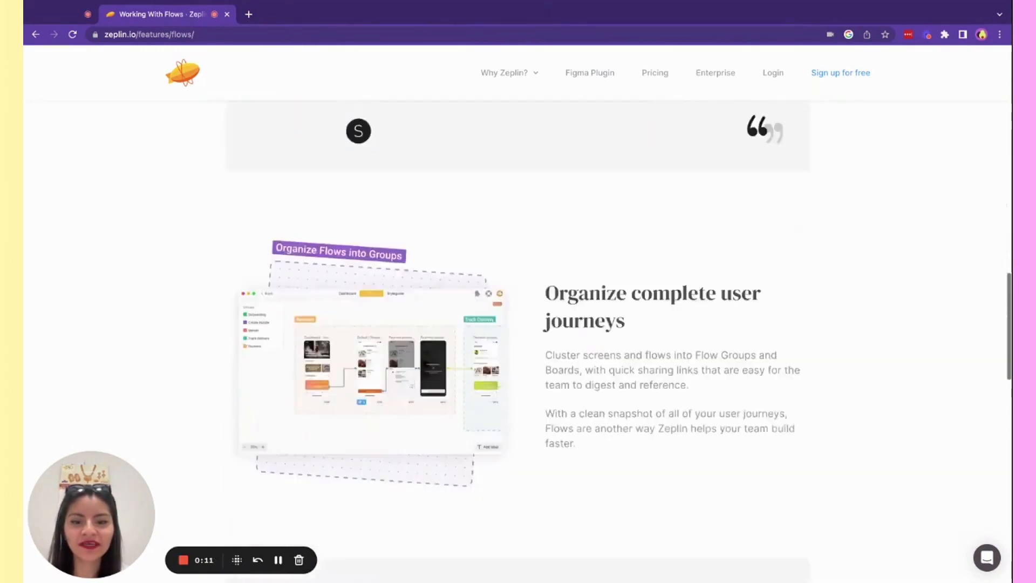
pyautogui.scroll(-12, 518, 324)
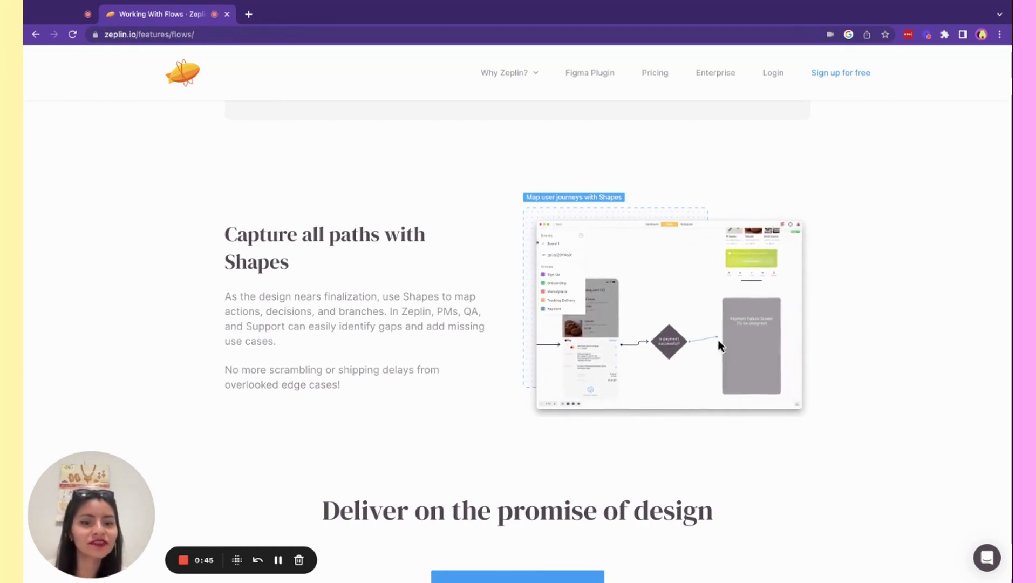
pyautogui.scroll(5, 789, 314)
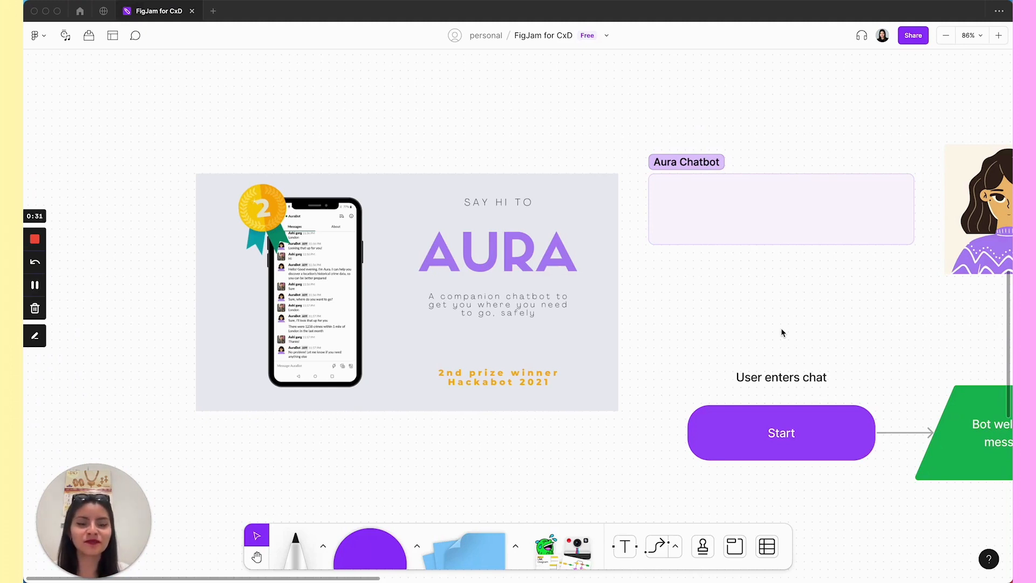
# - Switch to FigJam and examine the whole Aura Chatbot flowchart from Start to End, including the reprompt branches
pyautogui.scroll(-3, 783, 333)
pyautogui.hscroll(8, 774, 267)
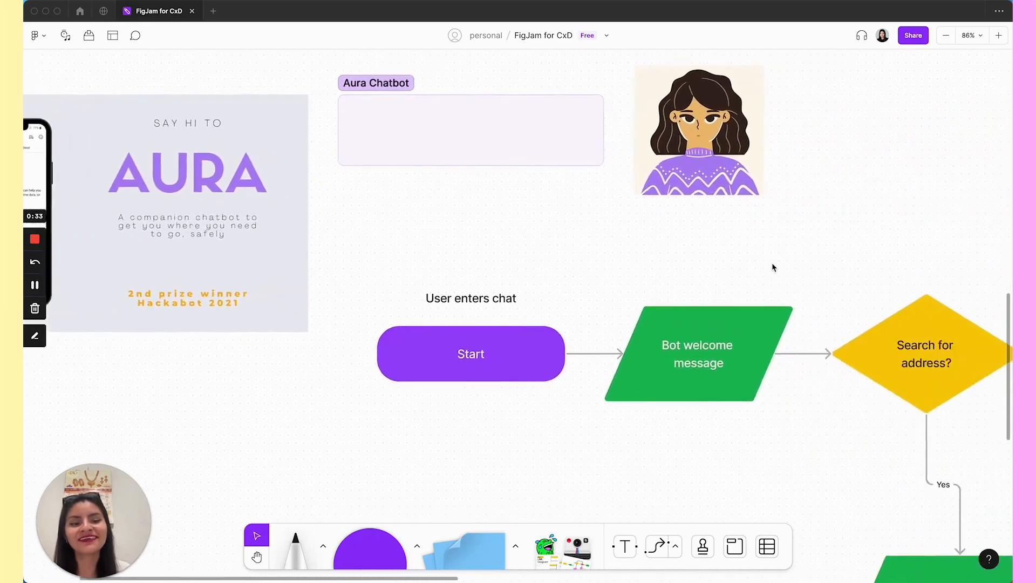
pyautogui.scroll(-5, 774, 267)
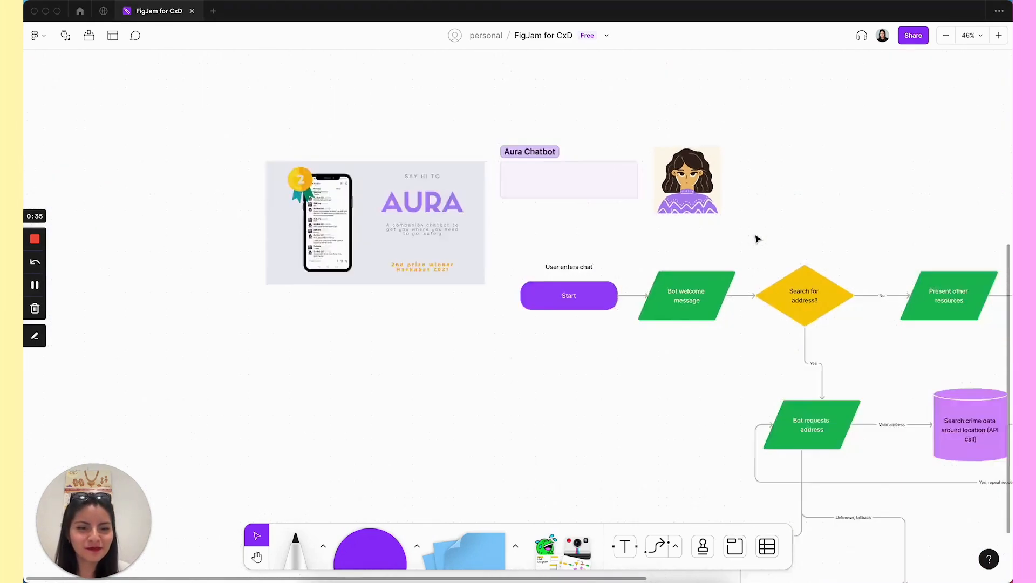
pyautogui.scroll(-3, 757, 239)
pyautogui.hscroll(10, 757, 239)
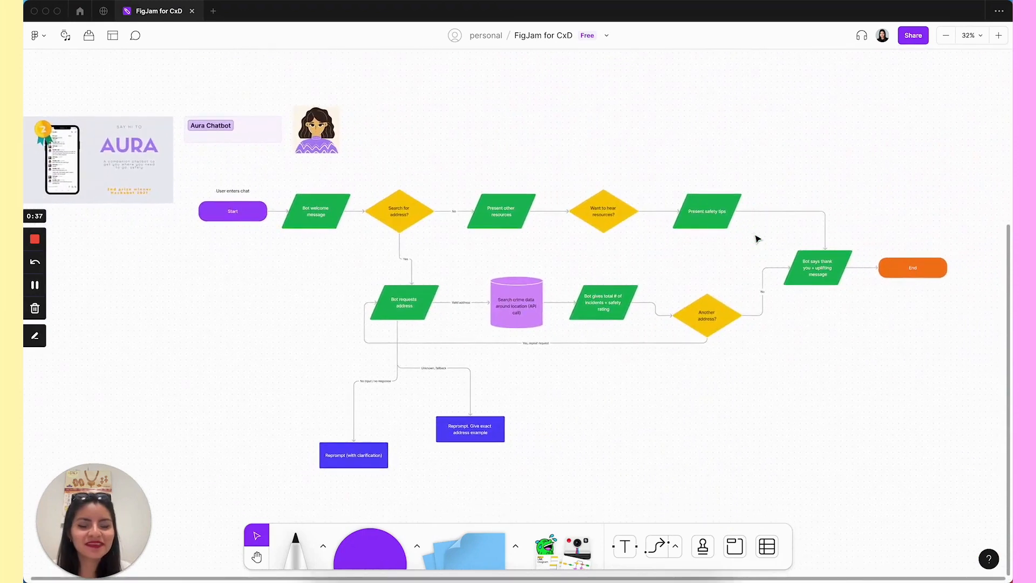
pyautogui.scroll(1, 829, 355)
pyautogui.hscroll(-1, 829, 356)
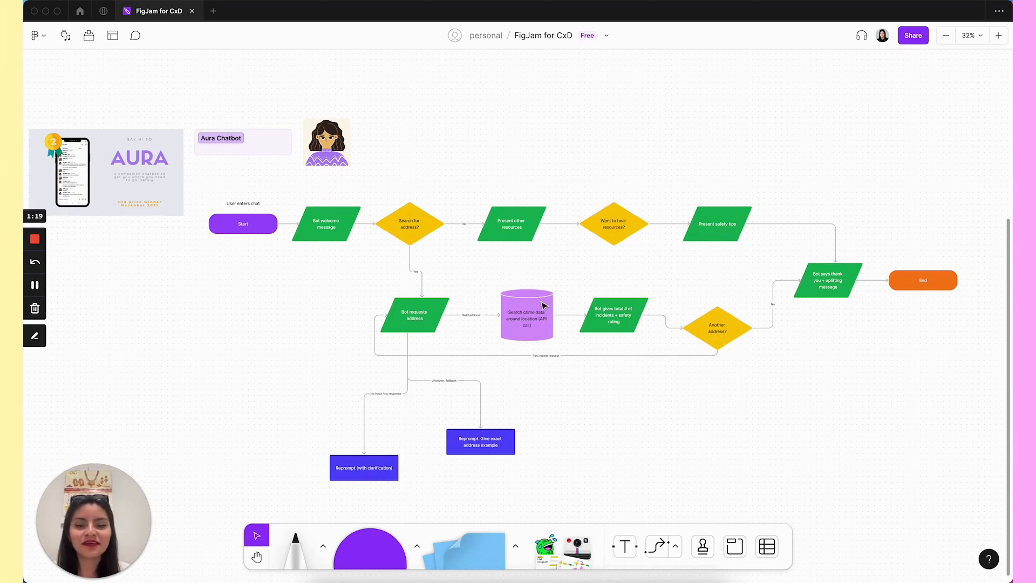
# - Inspect the crime data search shape and the "Search for address?" decision in the Aura Chatbot flowchart
pyautogui.click(543, 307)
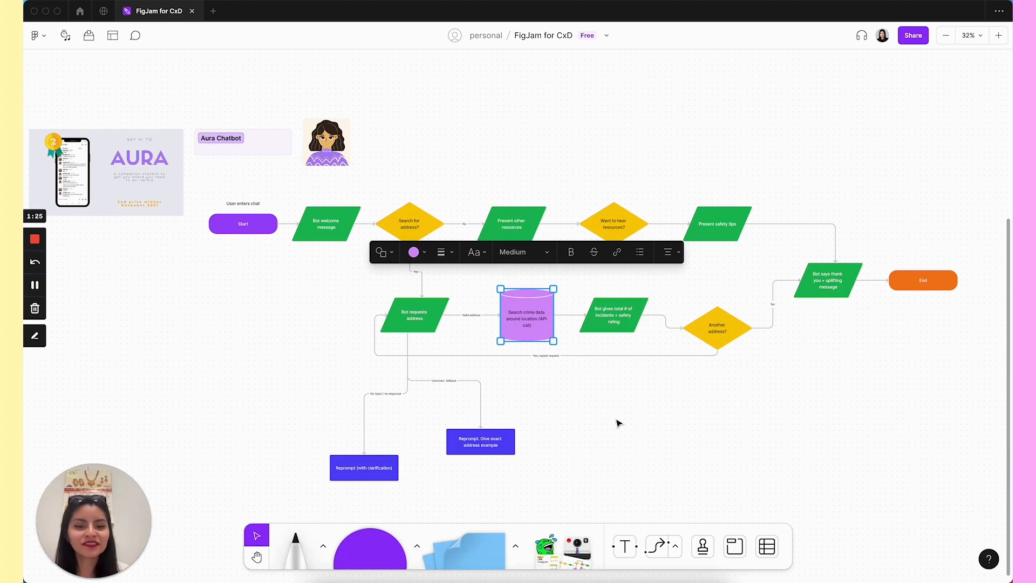
pyautogui.click(578, 402)
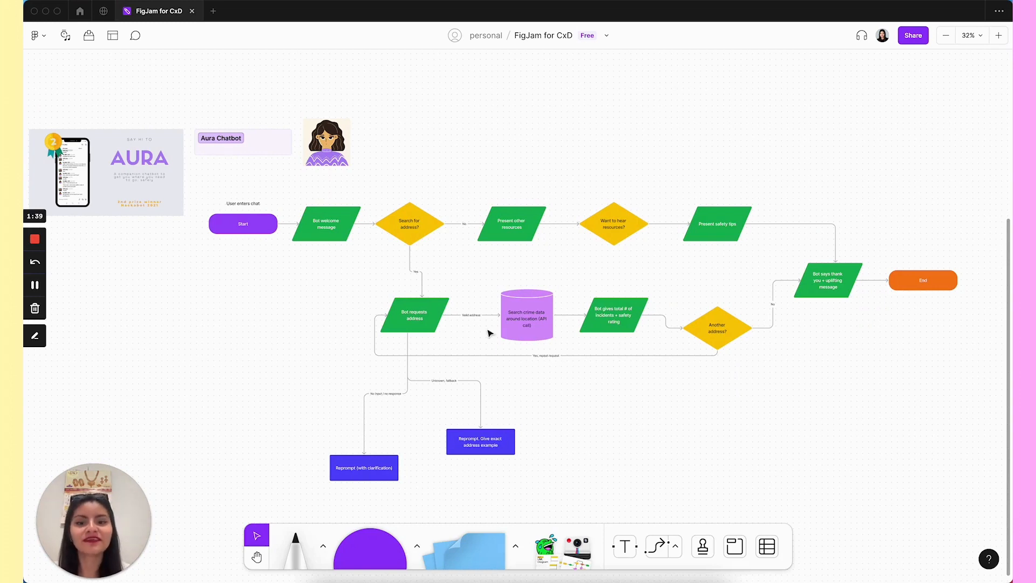
pyautogui.click(411, 223)
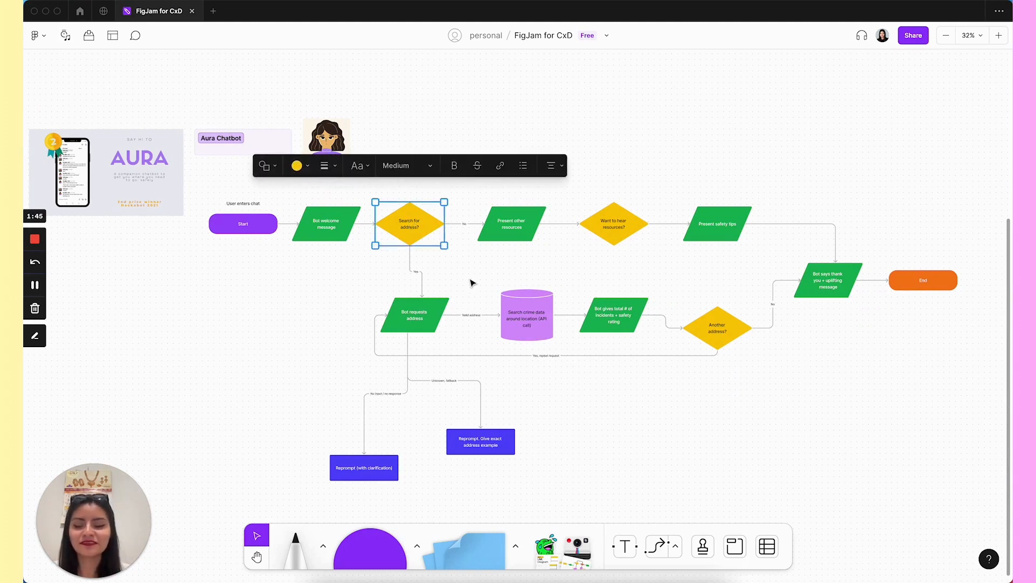
pyautogui.click(461, 268)
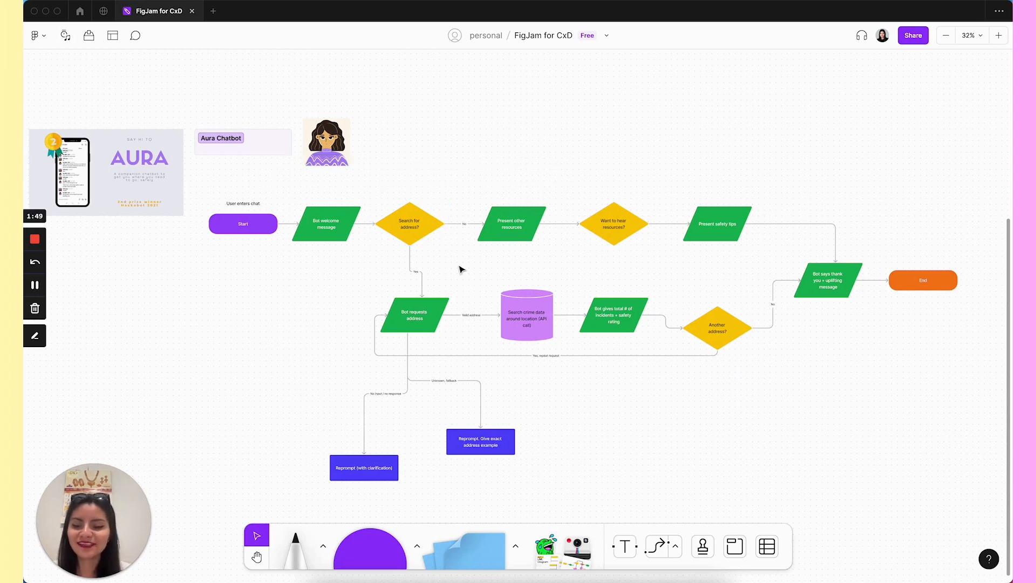
# - Open the text label of the connector between "Present other resources" and "Want to hear resources?", and close it blank
pyautogui.scroll(3, 461, 259)
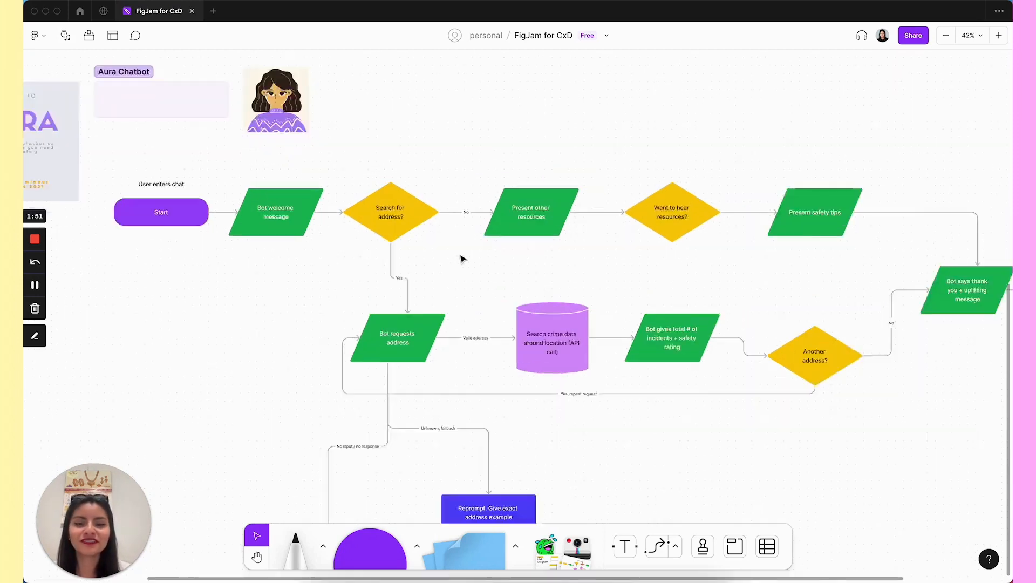
pyautogui.scroll(10, 463, 257)
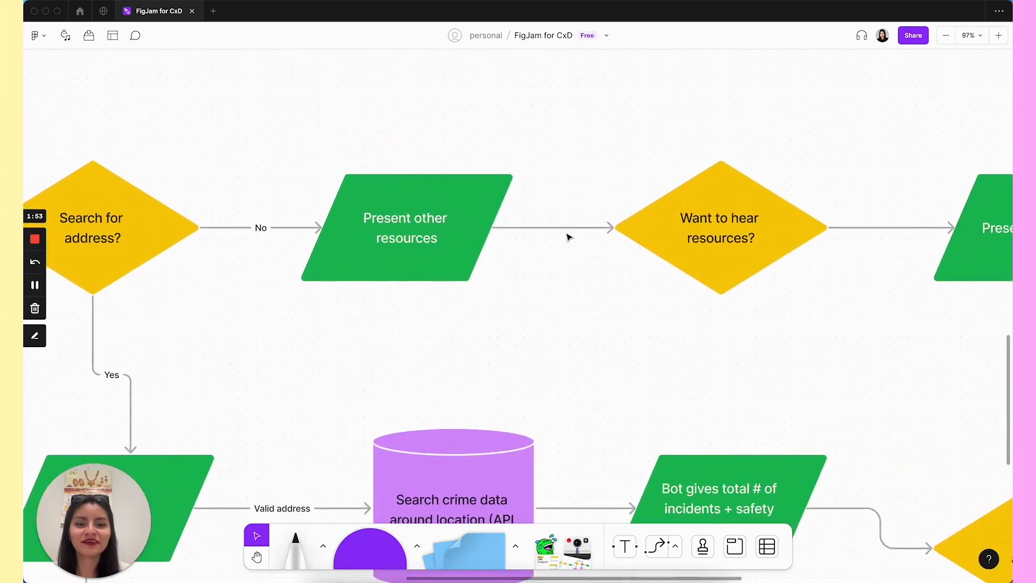
pyautogui.click(567, 230)
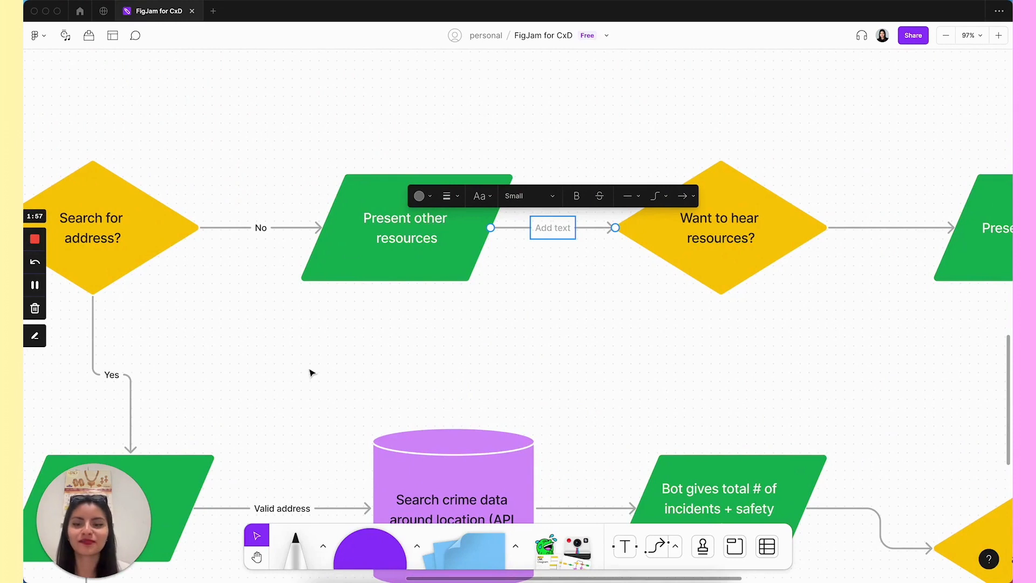
pyautogui.click(247, 333)
pyautogui.hscroll(-5, 248, 333)
pyautogui.scroll(2, 248, 333)
pyautogui.hscroll(-2, 248, 333)
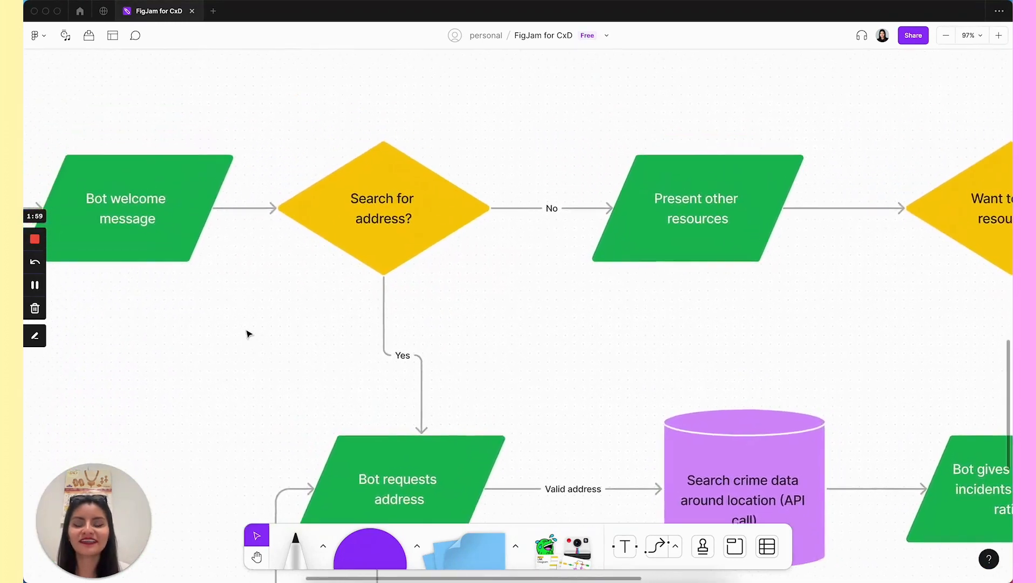
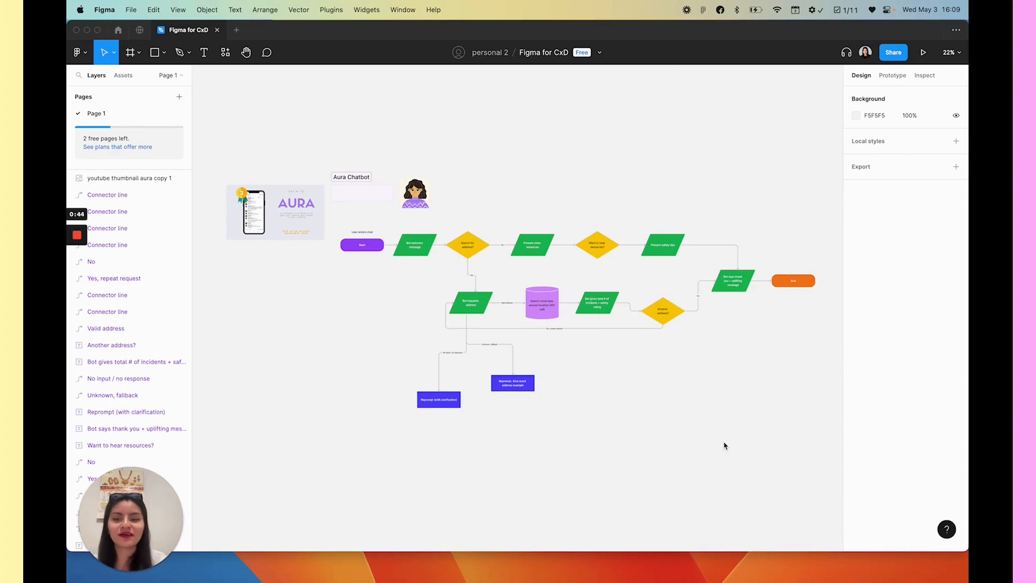
# - Run the Voice Compass by NLX plugin in the Figma design file and move its window clear of the Aura thumbnail and Start shape
pyautogui.click(331, 6)
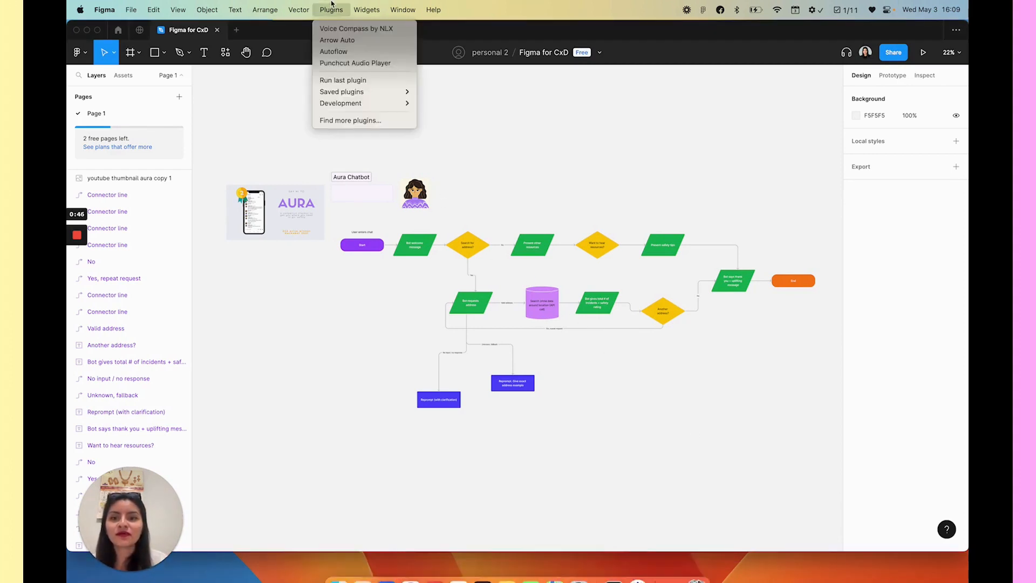
pyautogui.click(343, 30)
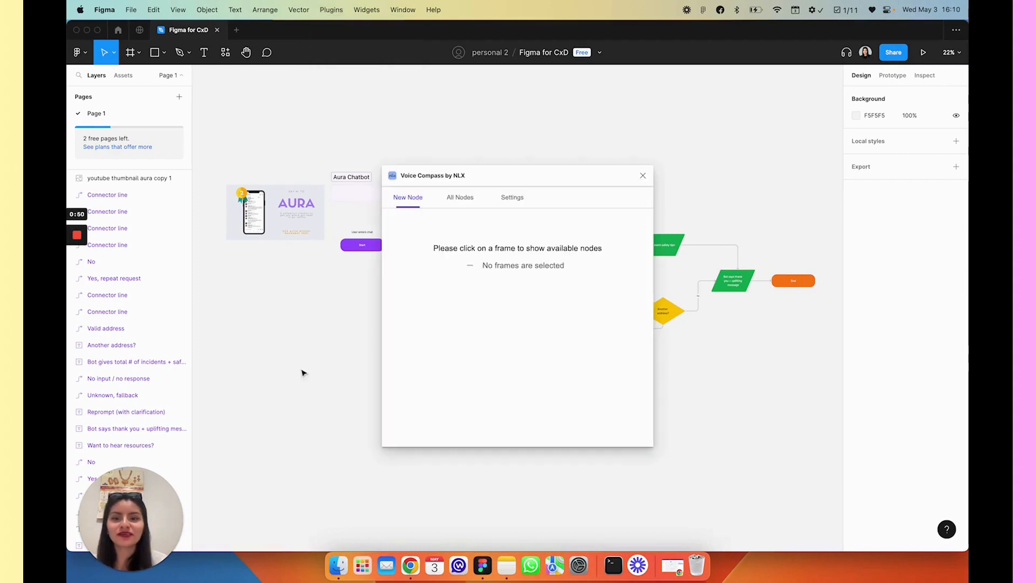
pyautogui.scroll(2, 266, 276)
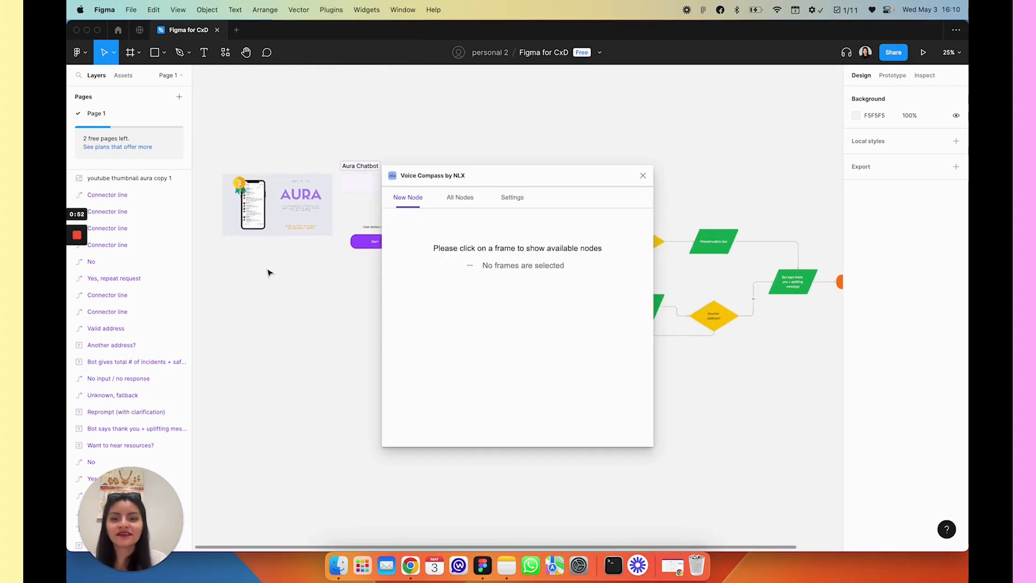
pyautogui.moveTo(498, 180); pyautogui.dragTo(633, 147)
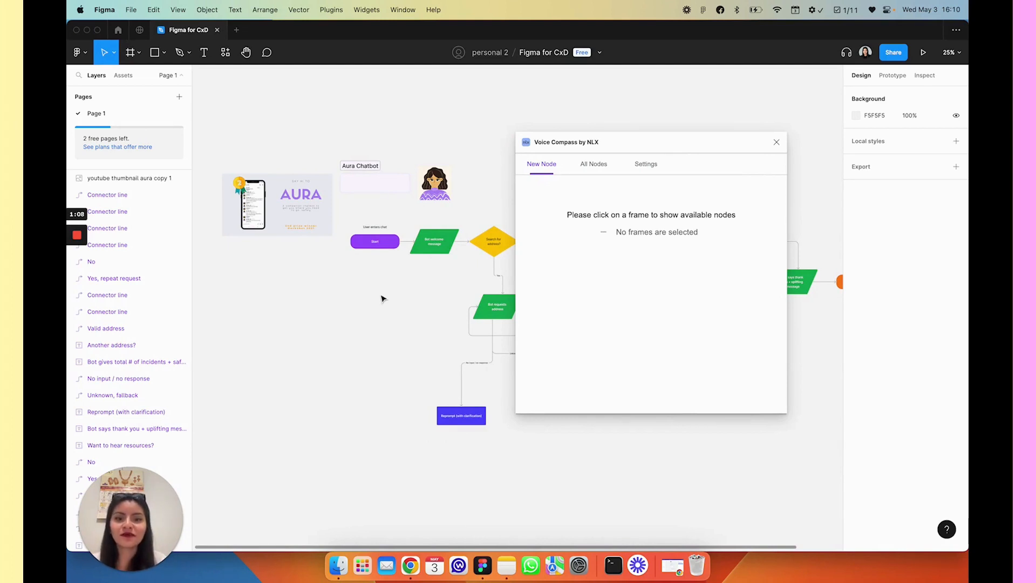
# - Set the Aura thumbnail's Journey Assistant Node language to English (AU) and play back its phrase
pyautogui.click(299, 215)
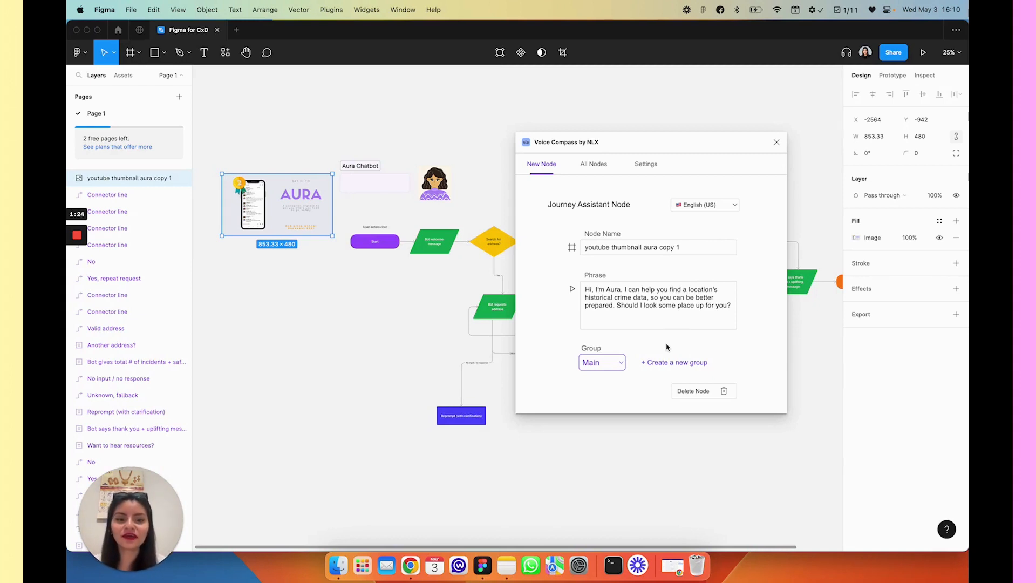
pyautogui.click(717, 206)
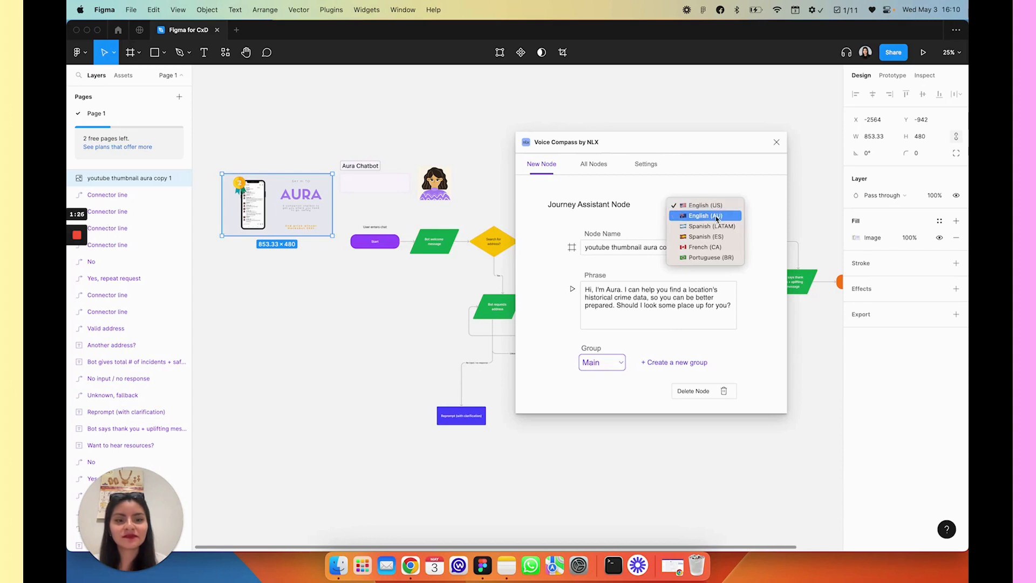
pyautogui.click(717, 216)
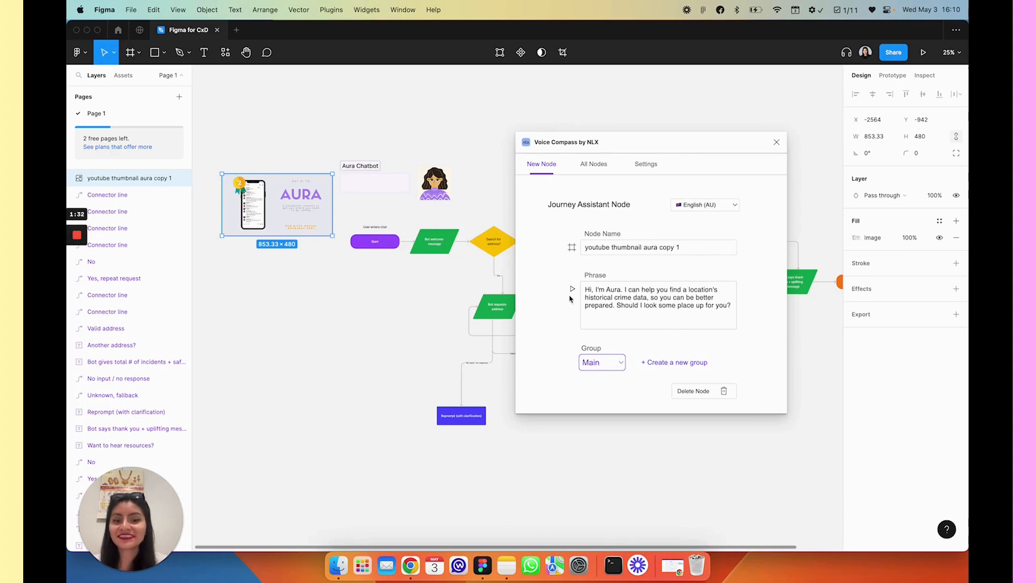
pyautogui.click(629, 316)
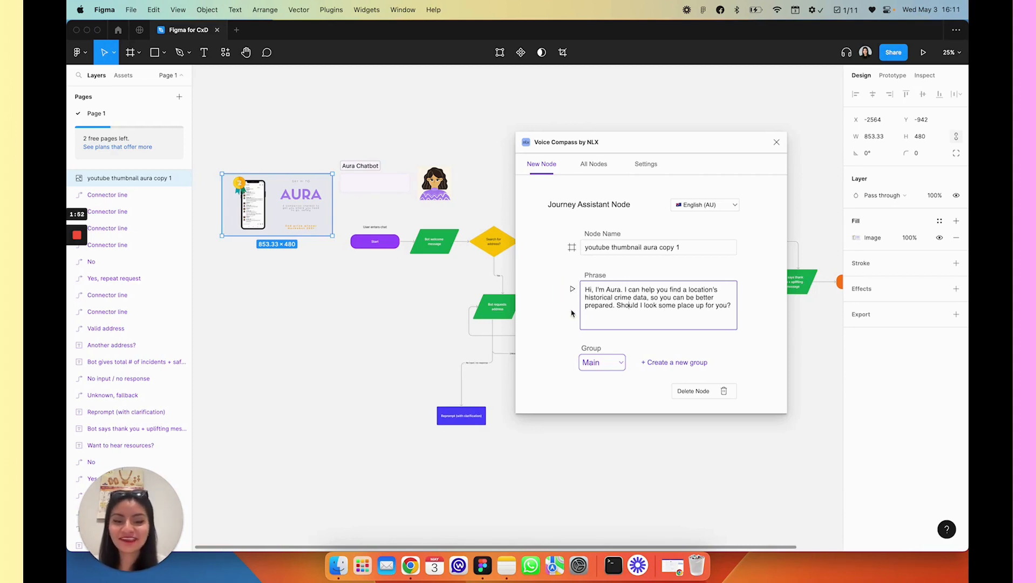
pyautogui.click(572, 289)
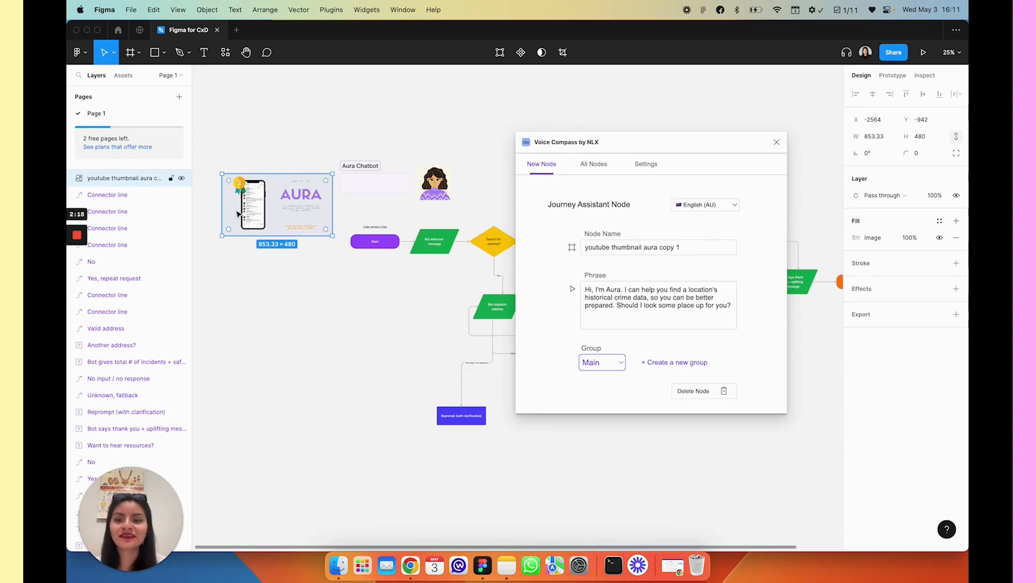
# - Examine the chat conversation on the phone mockup in the Aura thumbnail up close
pyautogui.hotkey('shift', '2')
pyautogui.scroll(1, 352, 283)
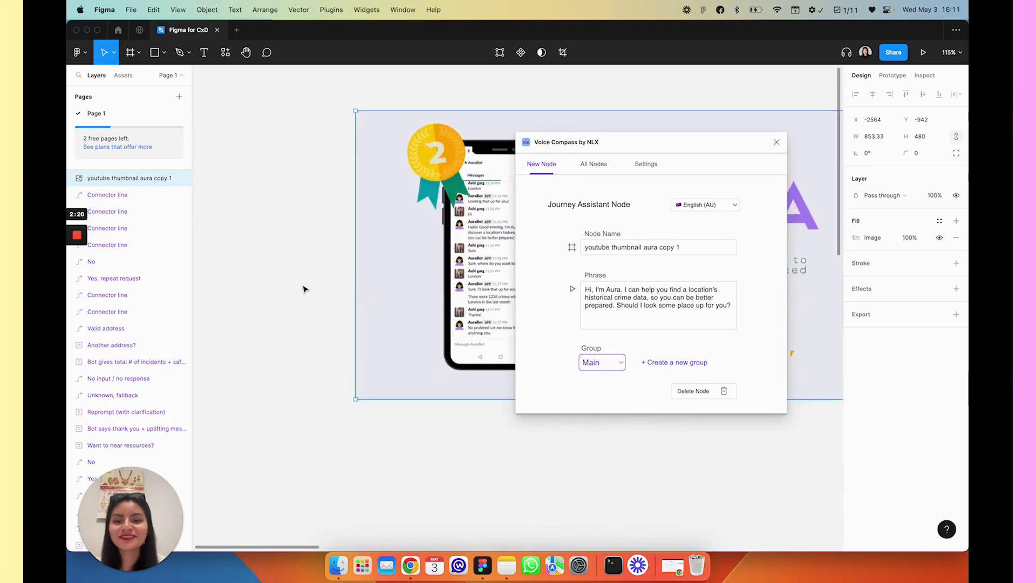
pyautogui.hscroll(3, 303, 289)
pyautogui.hscroll(-1, 338, 304)
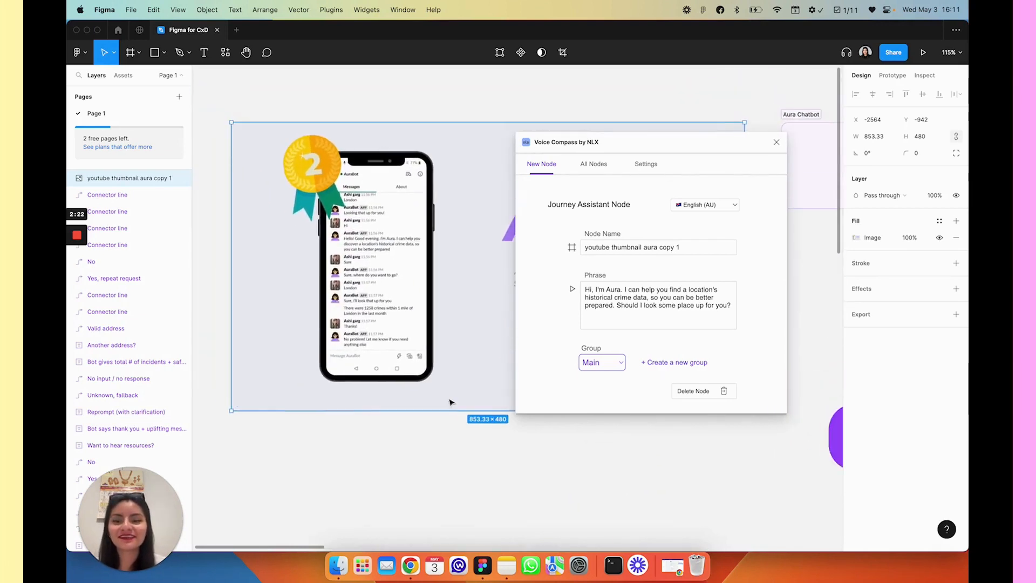